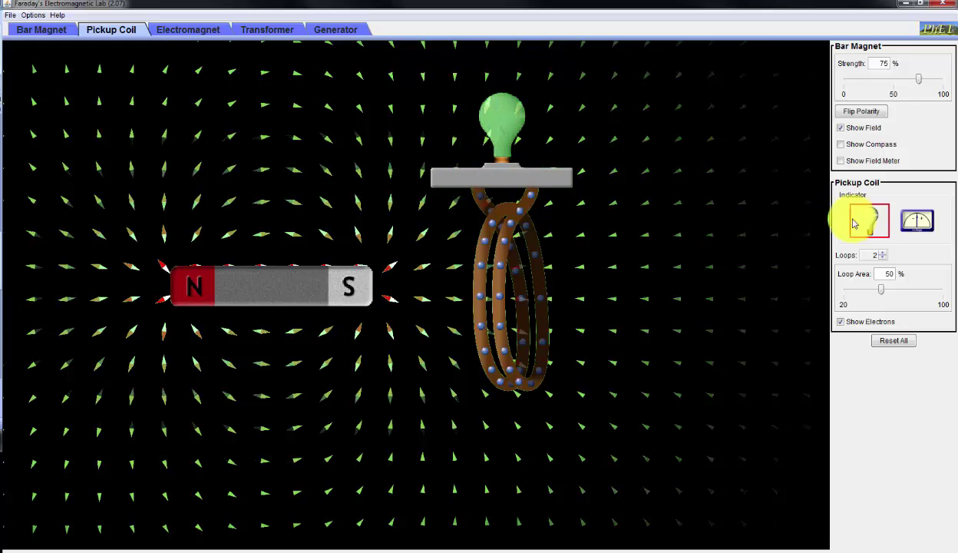
- Try the voltmeter indicator, return to the lightbulb, and push the magnet into the two-loop coil
left_click(915, 224)
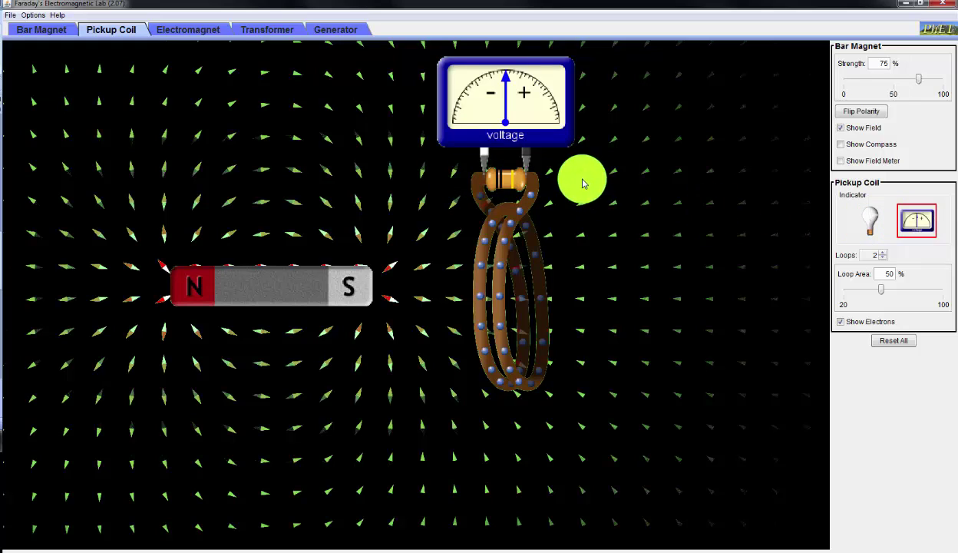
left_click(867, 224)
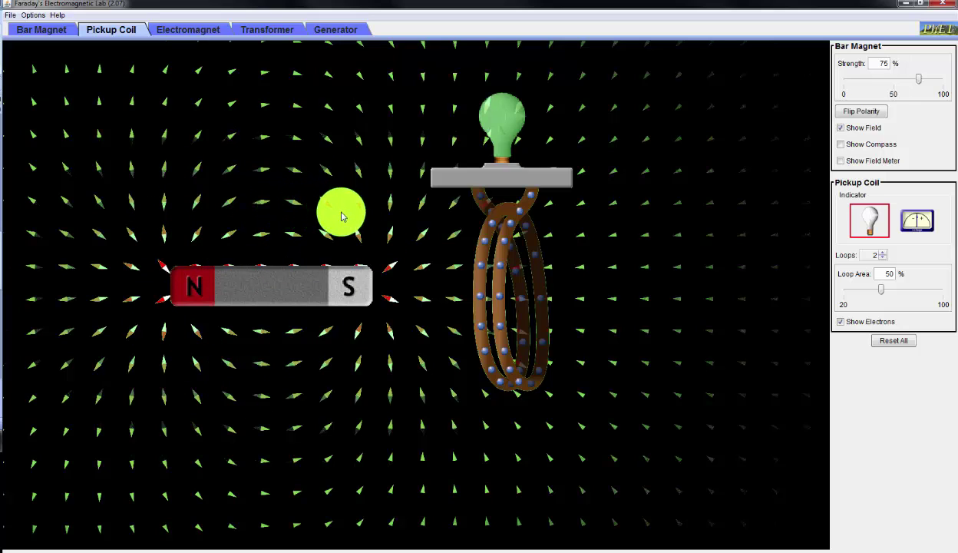
mouse_move(265, 290)
left_mouse_down()
mouse_move(686, 290)
mouse_move(278, 282)
left_mouse_up()
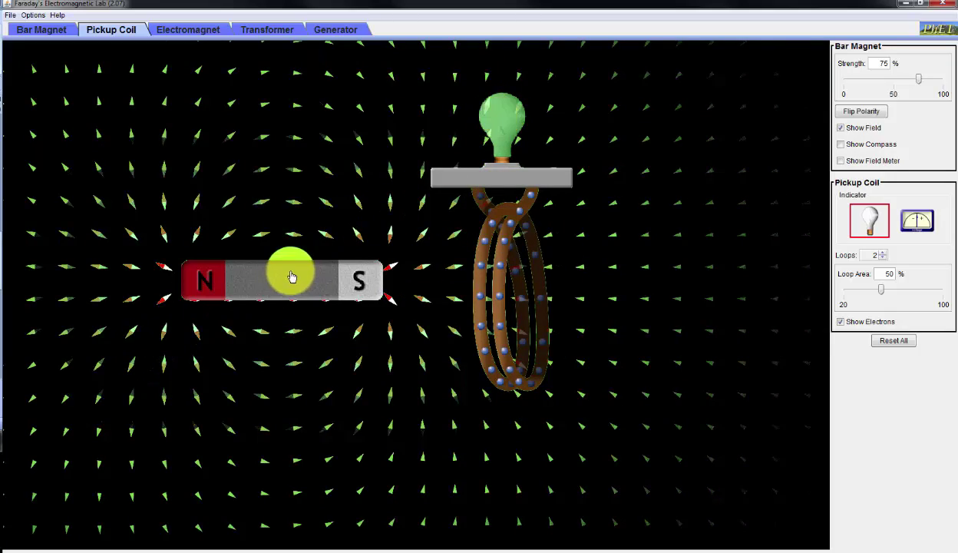
- Pass the magnet through the coil repeatedly and slide the coil onto the magnet's N end
left_click_drag(292, 276, 253, 276)
mouse_move(338, 278)
left_mouse_down()
mouse_move(699, 274)
mouse_move(220, 283)
mouse_move(644, 272)
mouse_move(332, 278)
left_mouse_up()
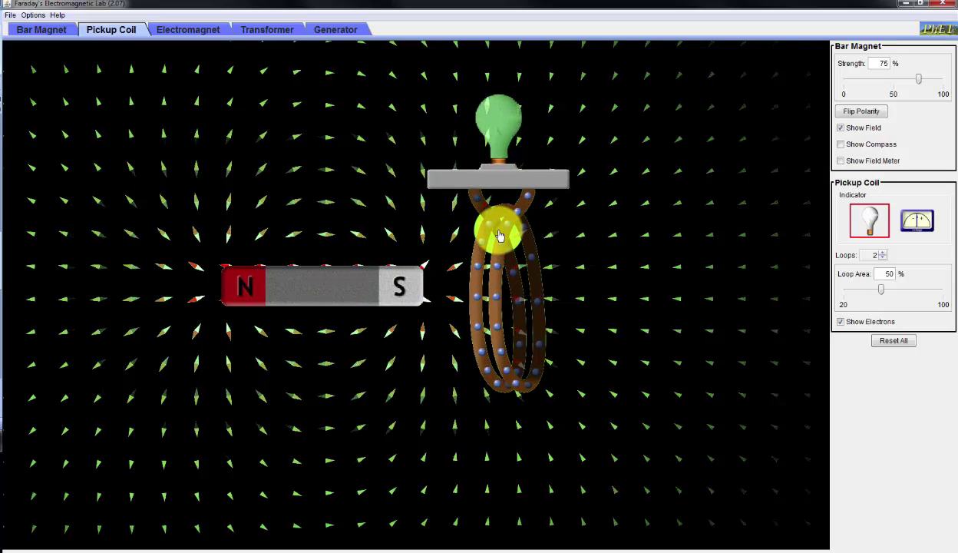
mouse_move(498, 226)
left_mouse_down()
mouse_move(177, 207)
mouse_move(527, 221)
mouse_move(312, 225)
mouse_move(158, 208)
mouse_move(355, 205)
mouse_move(502, 219)
mouse_move(143, 203)
mouse_move(444, 227)
mouse_move(528, 222)
mouse_move(97, 228)
mouse_move(498, 229)
left_mouse_up()
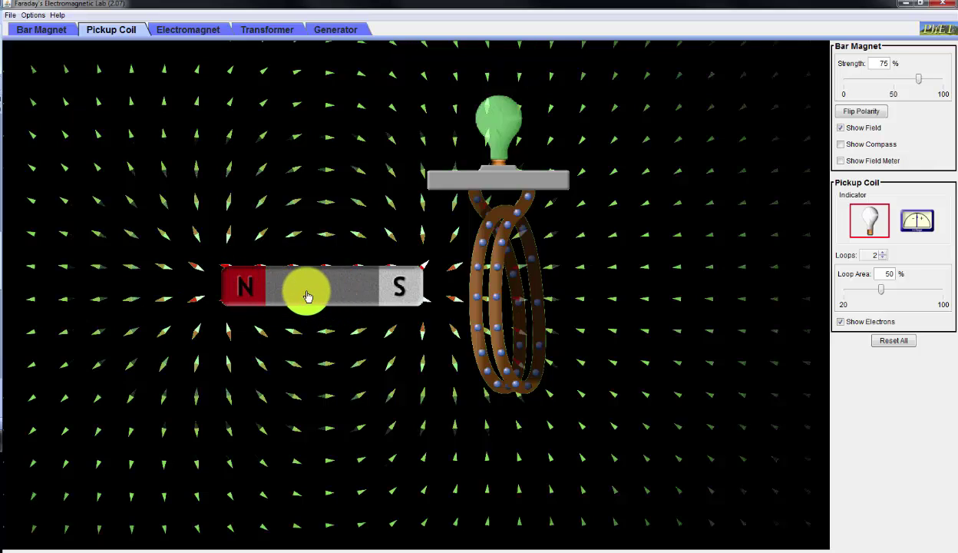
left_click_drag(307, 295, 261, 306)
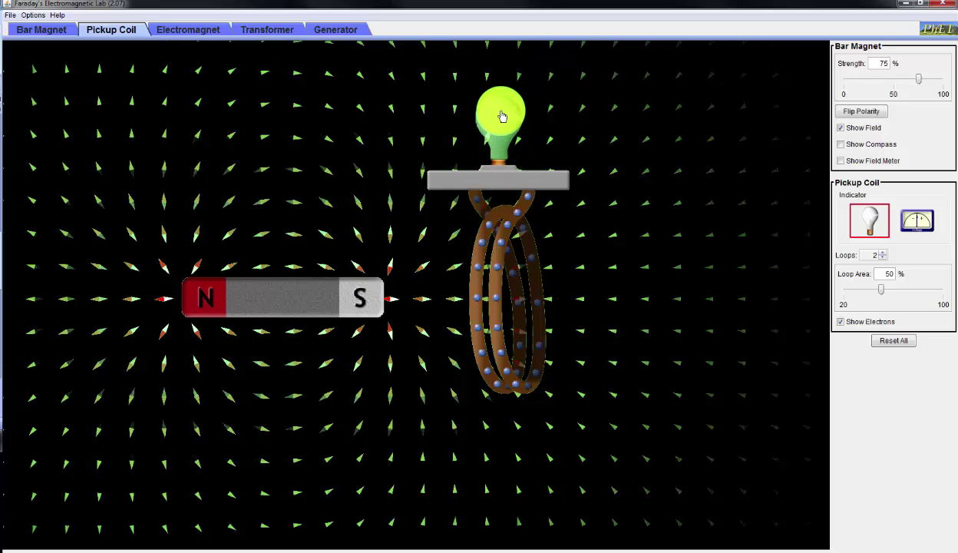
- Switch the coil's indicator to the voltmeter and move the bar magnet through to the coil's right side
left_click(918, 222)
left_click_drag(231, 296, 169, 302)
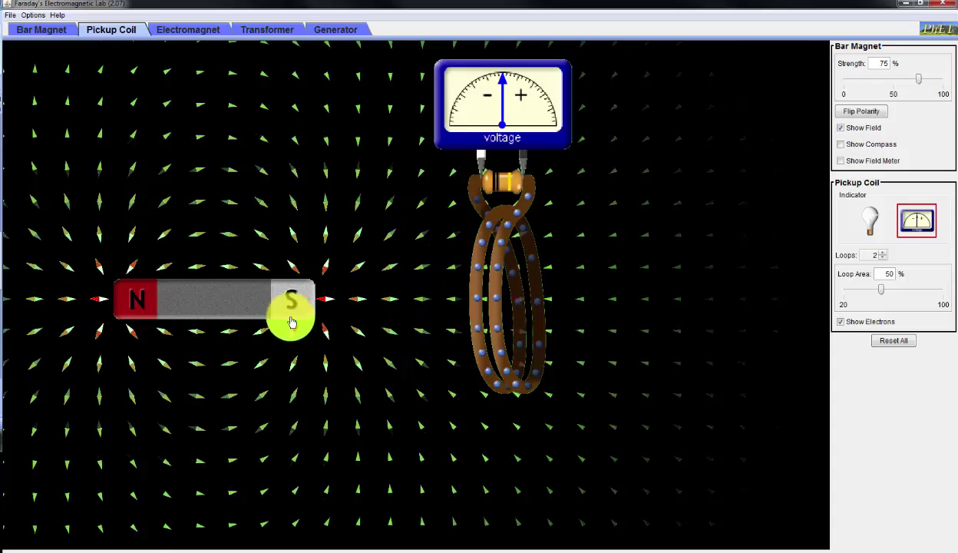
left_click_drag(215, 305, 258, 290)
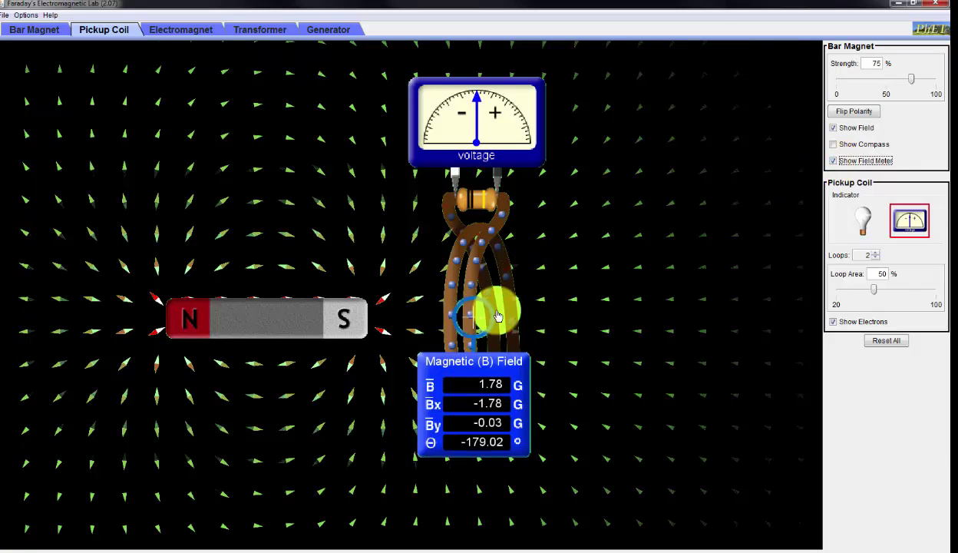
- Position the field meter probe near the coil and push the bar magnet into the coil
mouse_move(475, 321)
left_mouse_down()
mouse_move(463, 323)
mouse_move(479, 316)
left_mouse_up()
left_click_drag(335, 315, 242, 321)
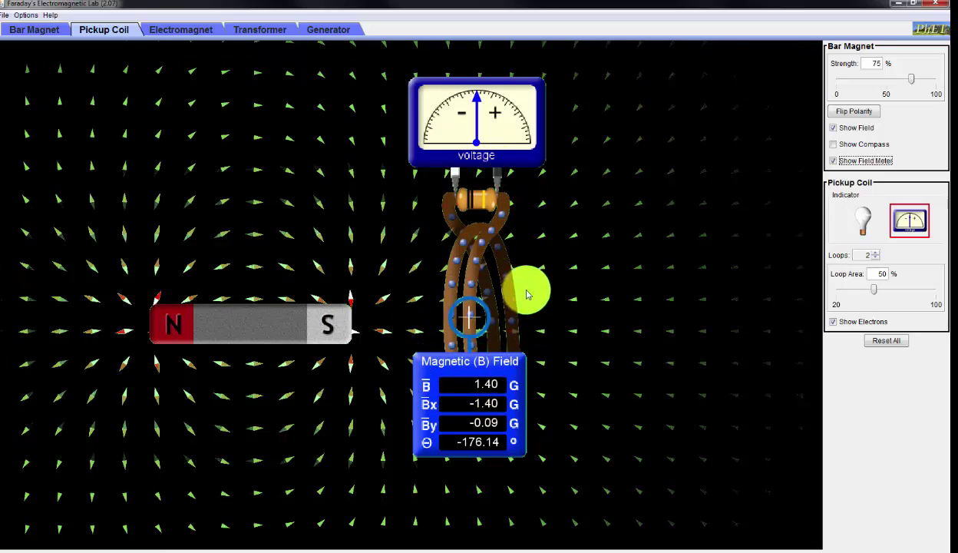
mouse_move(313, 322)
left_mouse_down()
mouse_move(672, 318)
mouse_move(313, 318)
left_mouse_up()
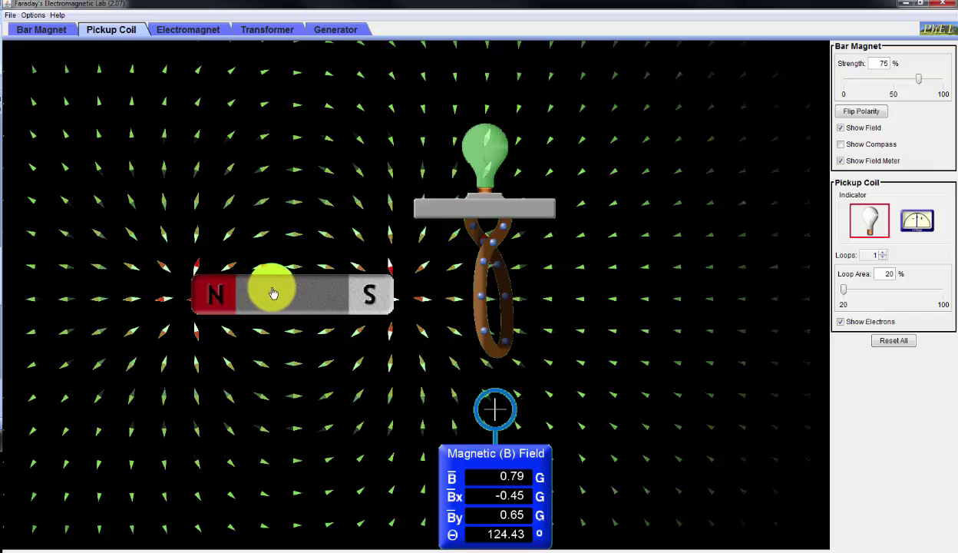
- Sweep the bar magnet back and forth through the small three-loop coil several times
left_click_drag(273, 293, 550, 284)
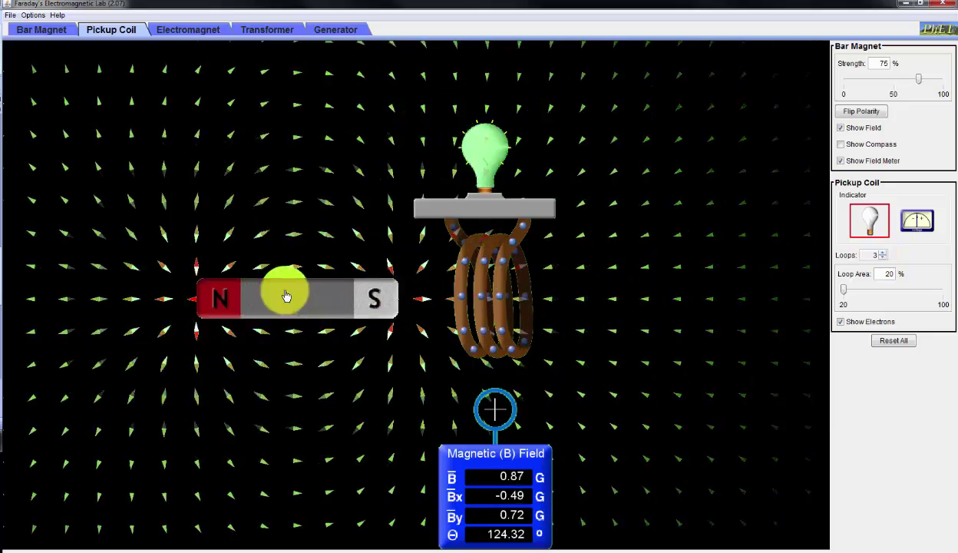
left_click_drag(456, 297, 220, 303)
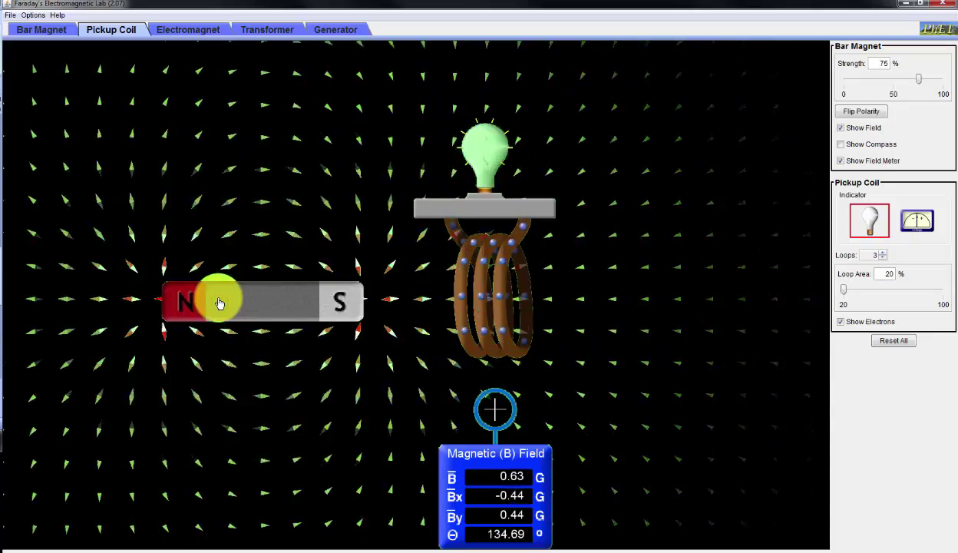
left_click_drag(446, 285, 212, 307)
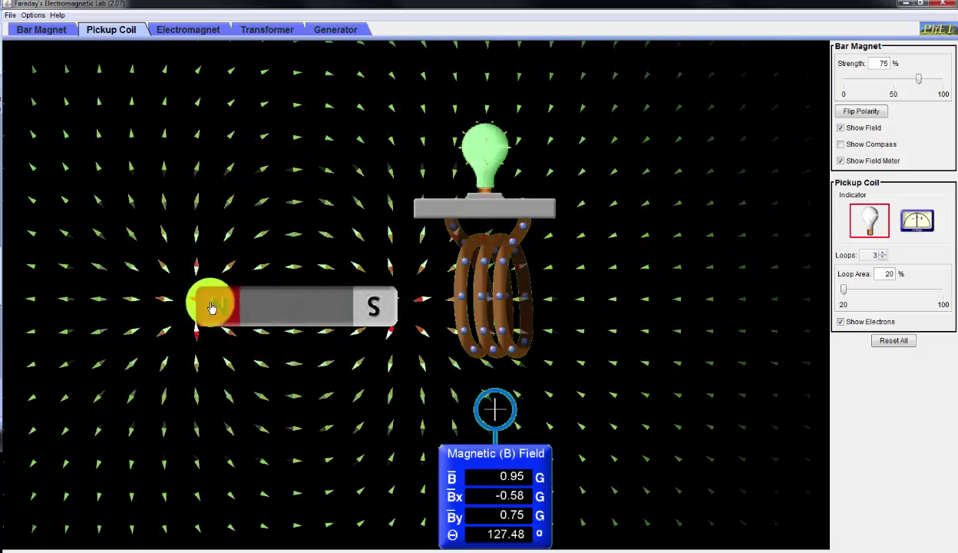
left_click_drag(398, 292, 277, 302)
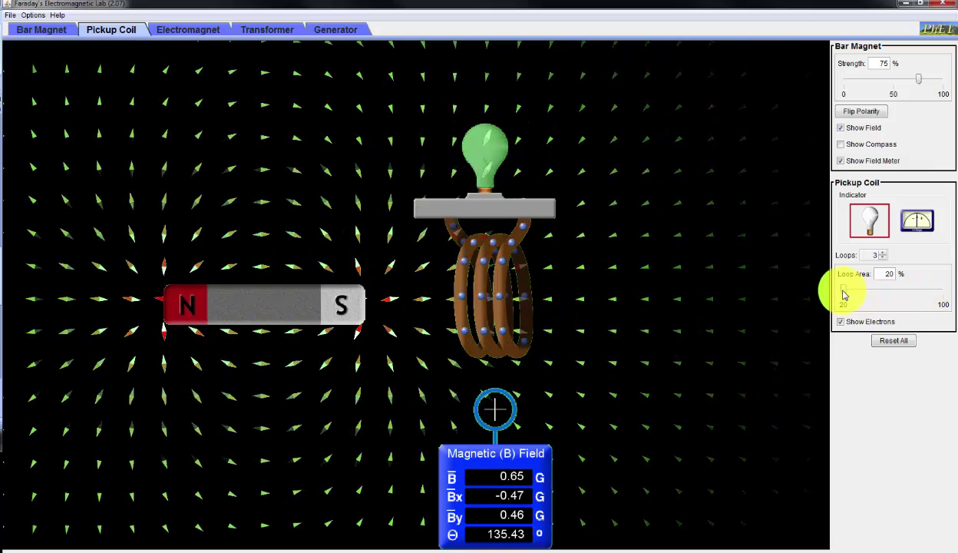
- Set Loop Area to 100% and pass the magnet through the enlarged three-loop coil
left_click_drag(844, 294, 955, 292)
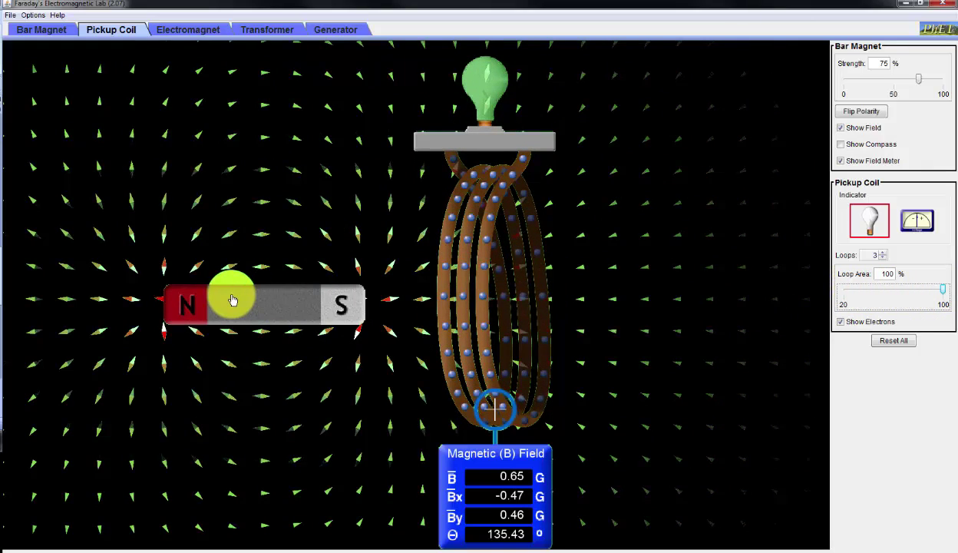
mouse_move(242, 301)
left_mouse_down()
mouse_move(680, 293)
mouse_move(166, 307)
mouse_move(568, 280)
mouse_move(669, 280)
mouse_move(256, 300)
mouse_move(684, 291)
mouse_move(179, 306)
mouse_move(295, 289)
mouse_move(678, 280)
mouse_move(241, 300)
left_mouse_up()
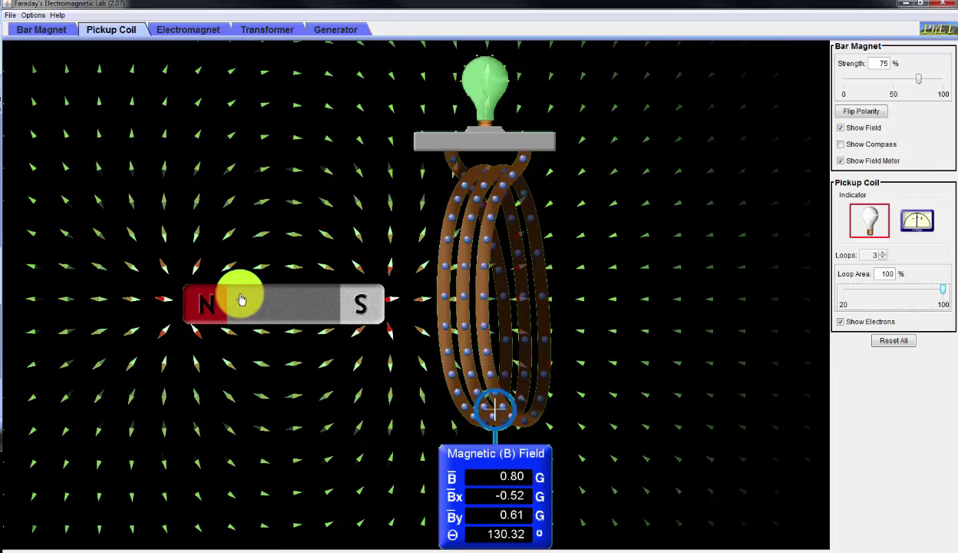
- Reduce the coil to 1 loop and move the magnet back and forth through it
left_click(883, 258)
left_click(883, 258)
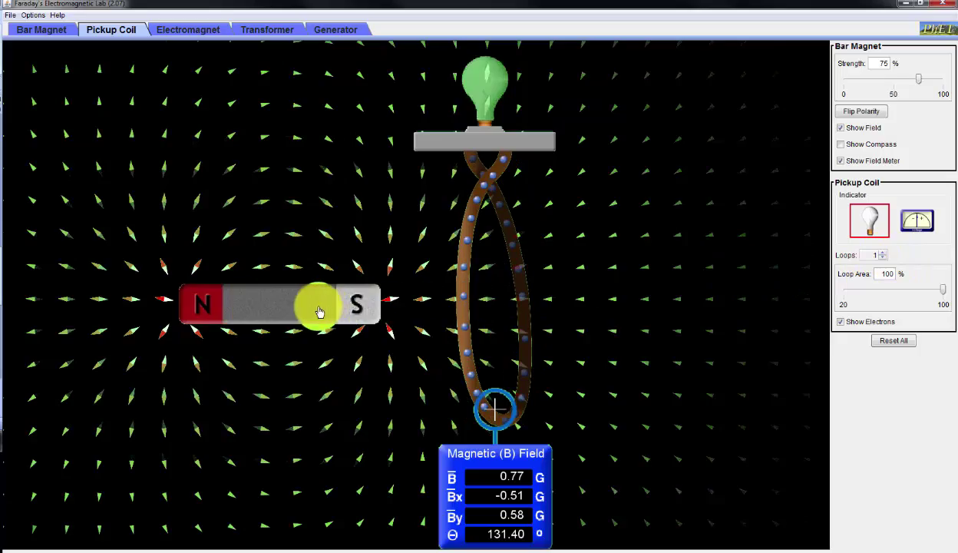
left_click_drag(320, 312, 430, 296)
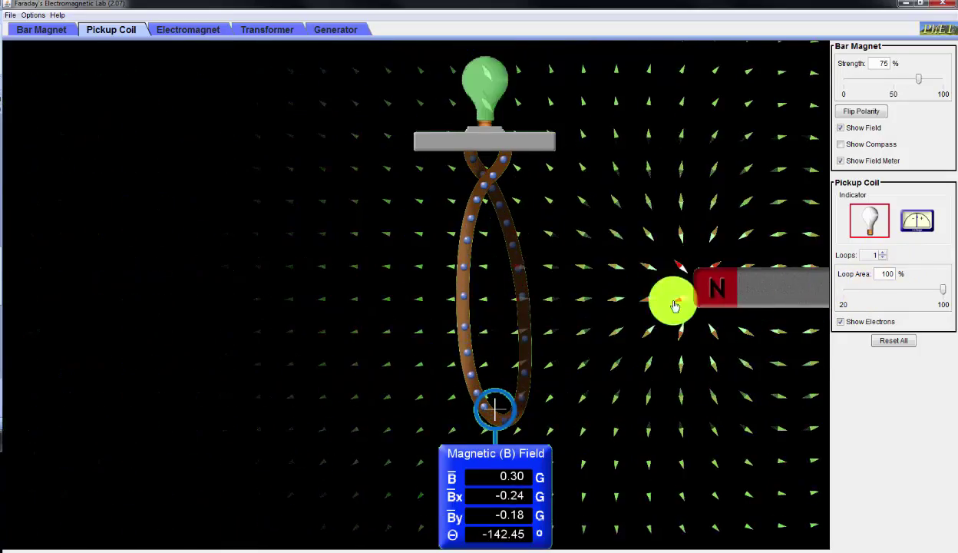
left_click_drag(674, 305, 340, 302)
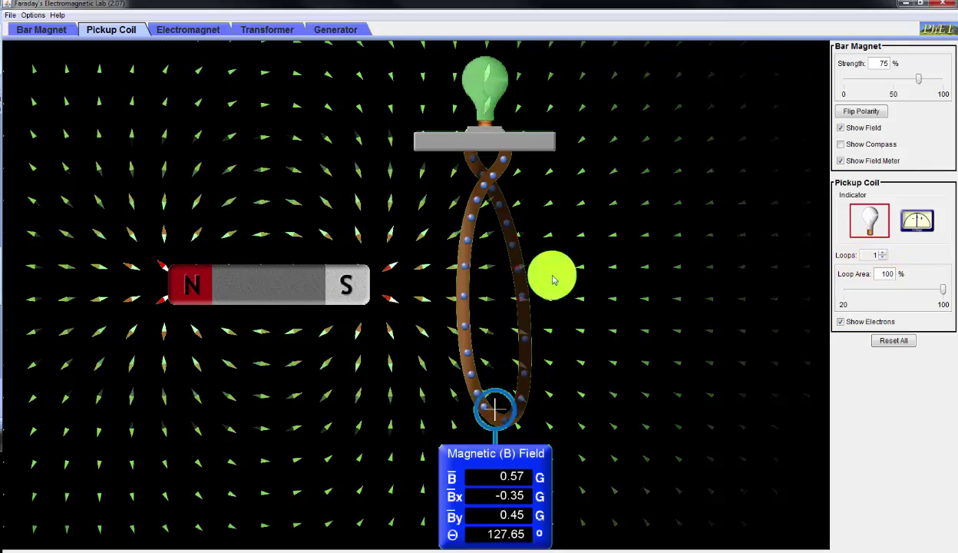
left_click_drag(295, 286, 191, 306)
left_click(858, 139)
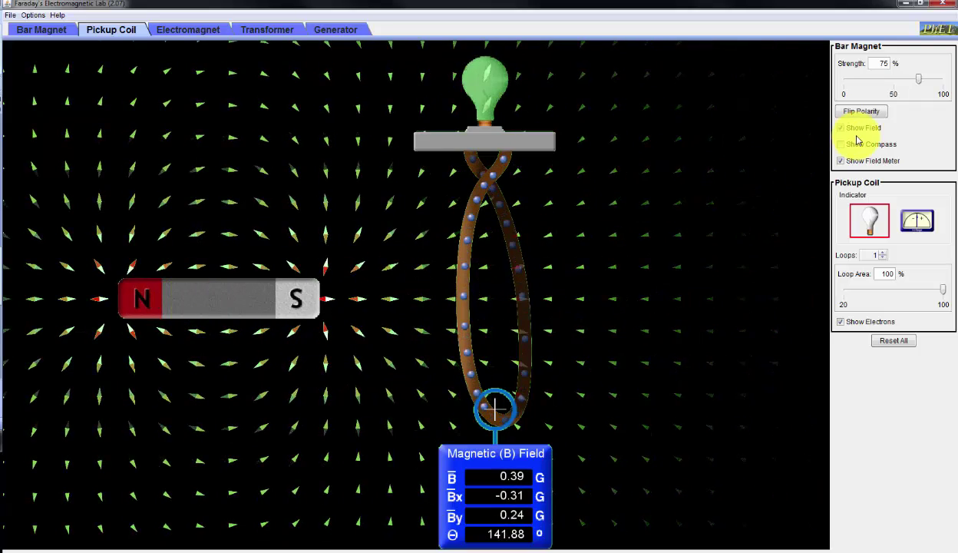
- Switch to the voltmeter indicator, bring the magnet to the coil, and shrink Loop Area to 20%
left_click(916, 222)
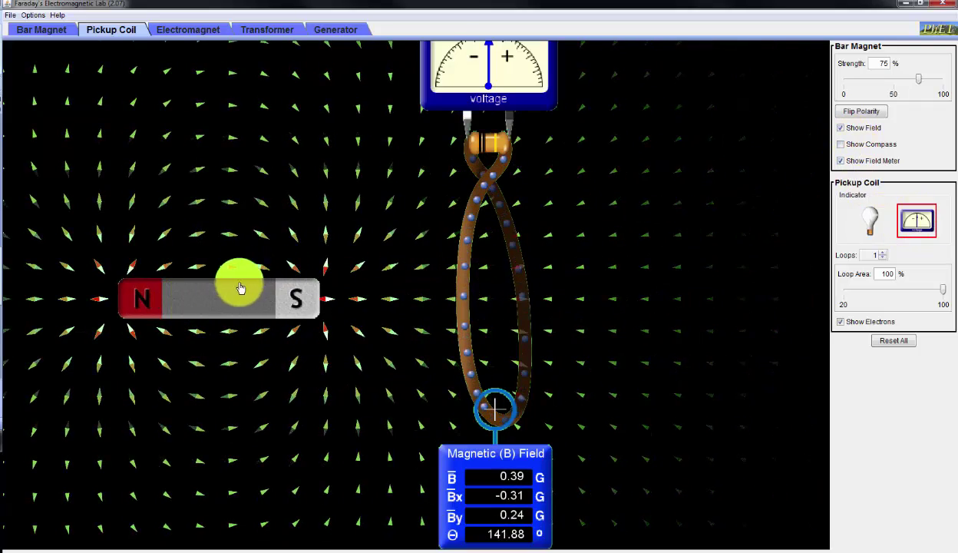
left_click_drag(261, 285, 361, 295)
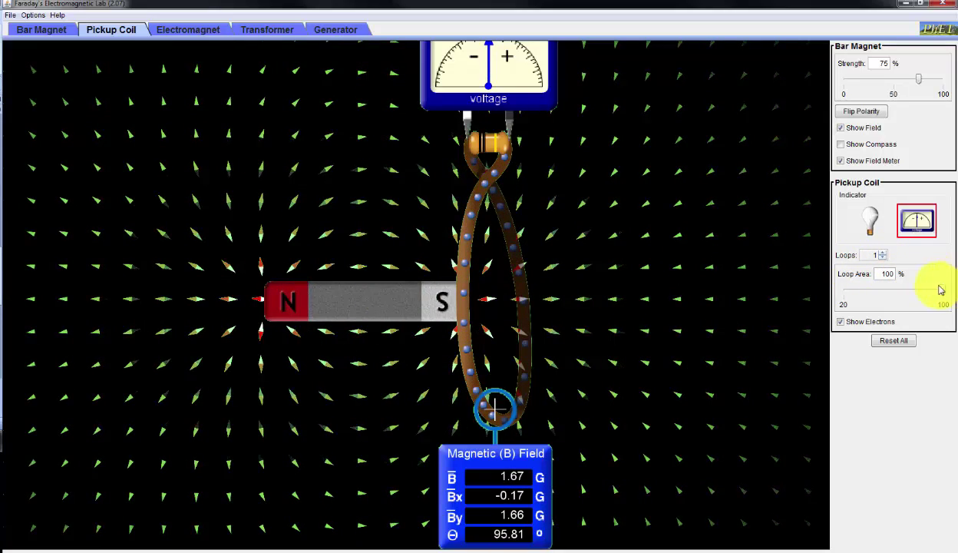
left_click_drag(906, 296, 837, 295)
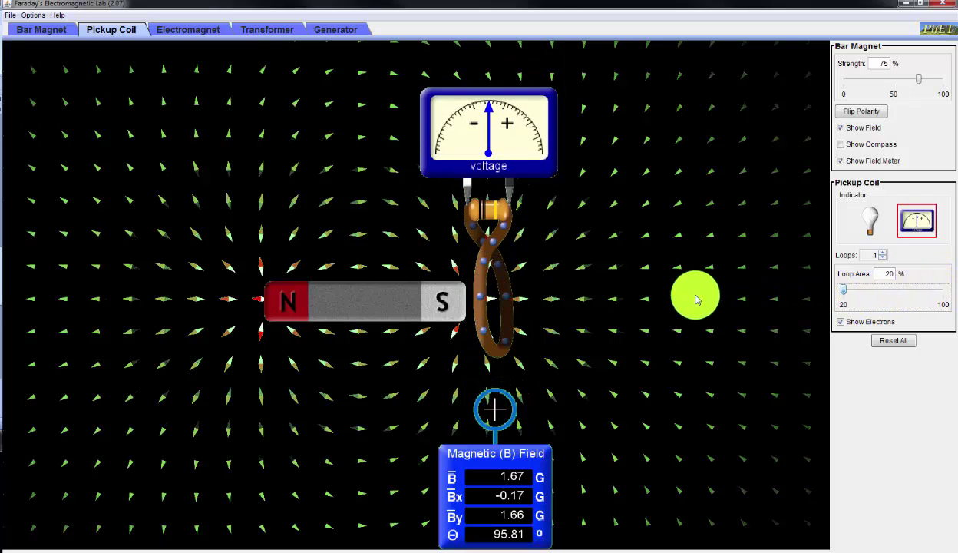
- Pass the magnet back and forth through the small coil, out to the far right and back
left_click_drag(390, 305, 282, 300)
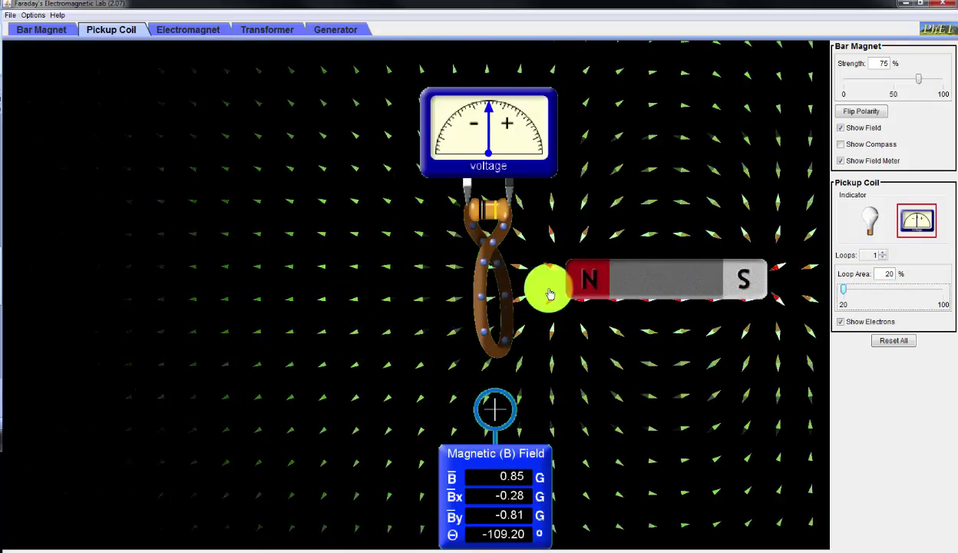
left_click_drag(550, 294, 286, 302)
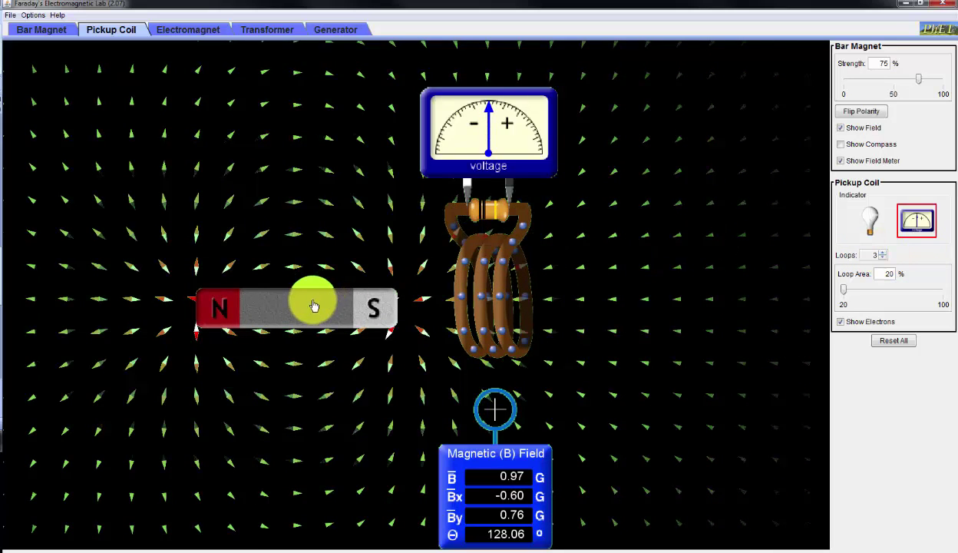
left_click_drag(340, 301, 757, 277)
mouse_move(312, 289)
left_mouse_down()
mouse_move(721, 267)
mouse_move(310, 280)
mouse_move(753, 256)
mouse_move(353, 293)
mouse_move(618, 282)
mouse_move(506, 293)
mouse_move(188, 311)
mouse_move(700, 276)
mouse_move(343, 283)
mouse_move(686, 277)
mouse_move(477, 296)
mouse_move(368, 285)
mouse_move(357, 296)
mouse_move(324, 294)
left_mouse_up()
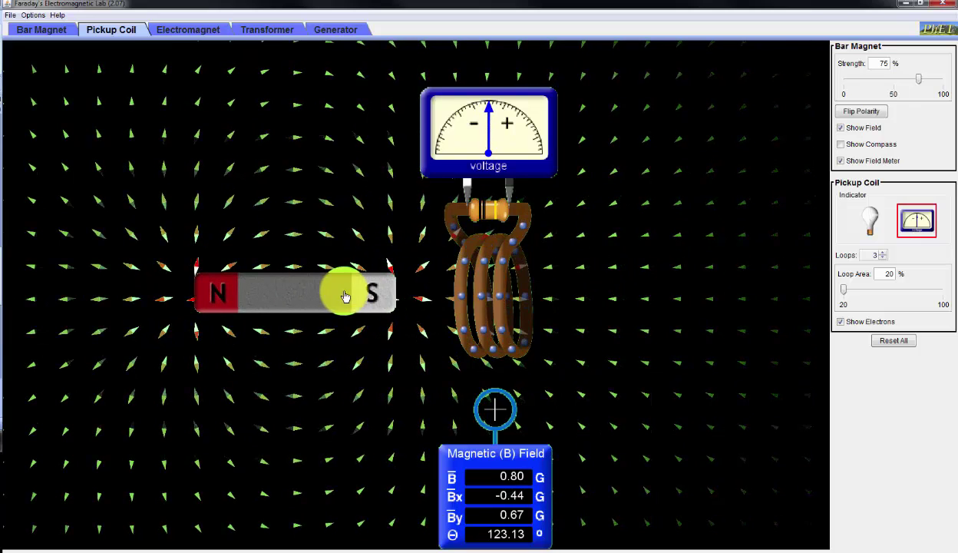